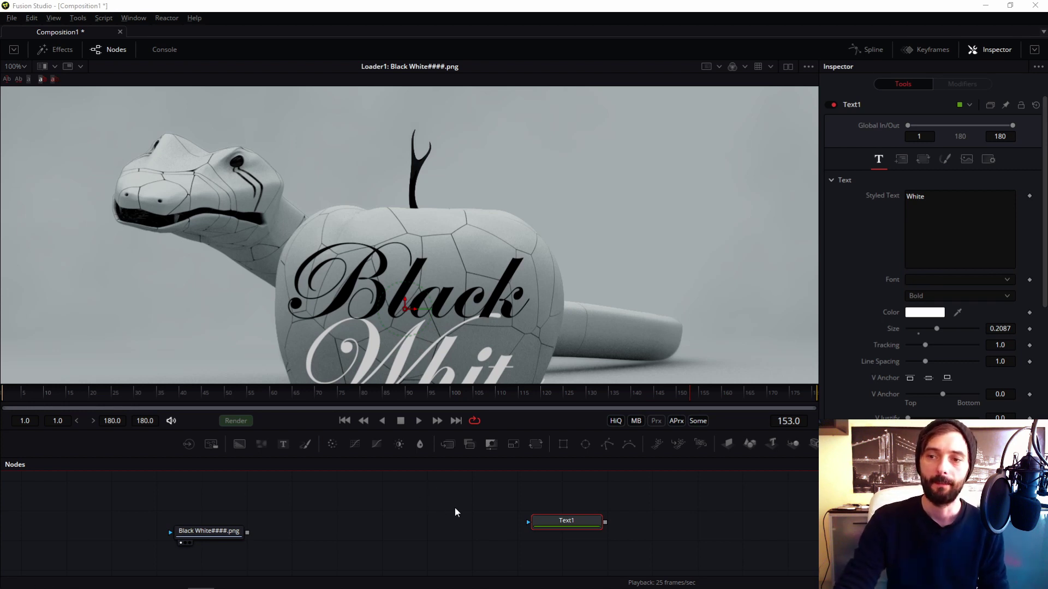
# Step: Show Text1 in the viewer, add a Mask Paint node as its mask, and place the new node to the left of Text1
pyautogui.moveTo(549, 523); pyautogui.dragTo(368, 201)
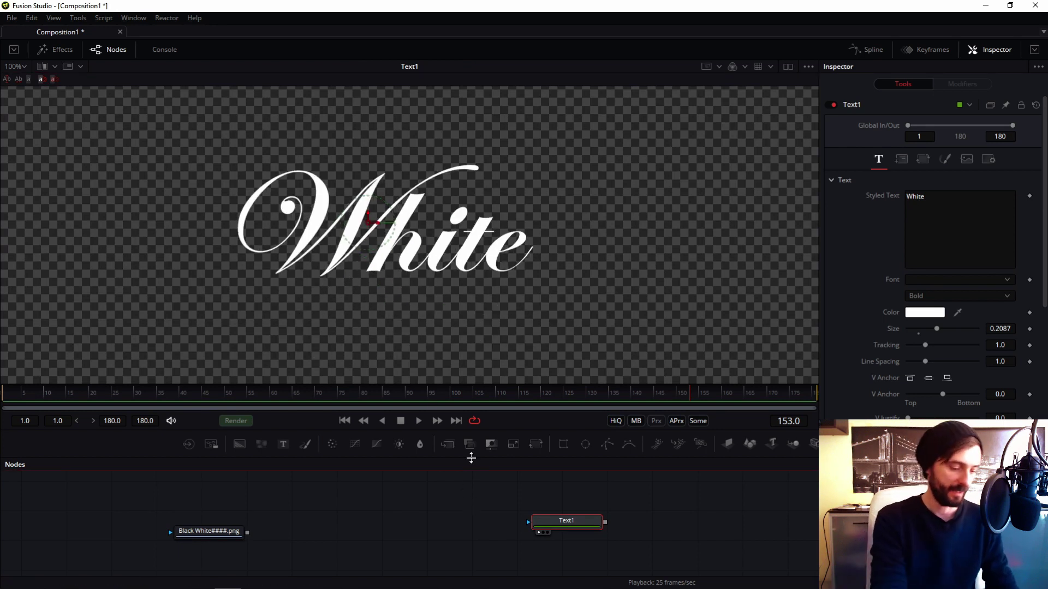
pyautogui.hotkey('shift', 'space')
pyautogui.write('mask')
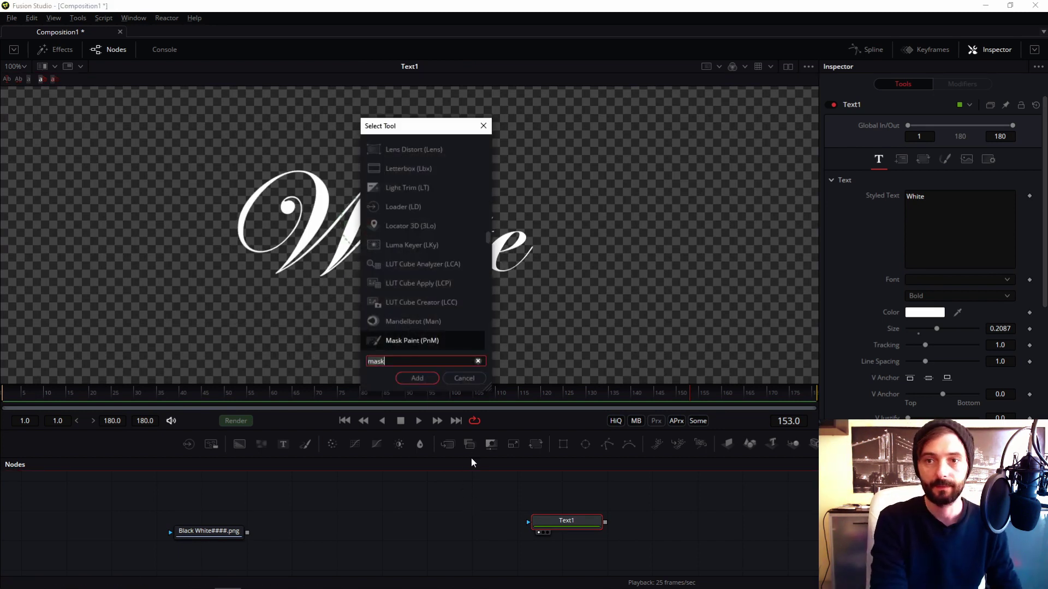
pyautogui.press('BackSpace')
pyautogui.press('Return')
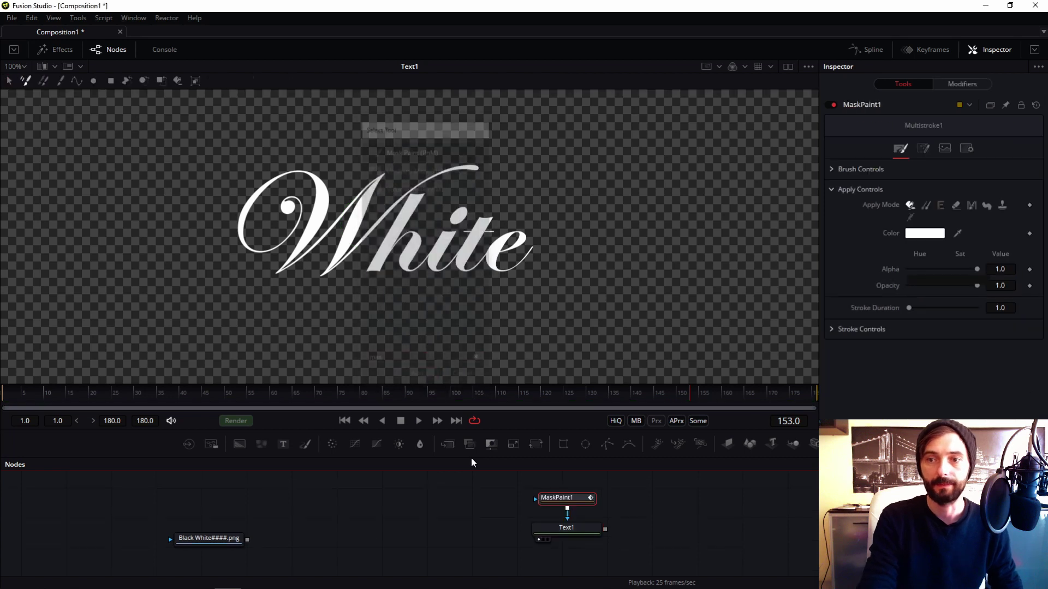
pyautogui.moveTo(572, 511)
pyautogui.mouseDown()
pyautogui.moveTo(431, 528)
pyautogui.moveTo(559, 524)
pyautogui.mouseUp()
pyautogui.click(501, 521)
pyautogui.click(424, 528)
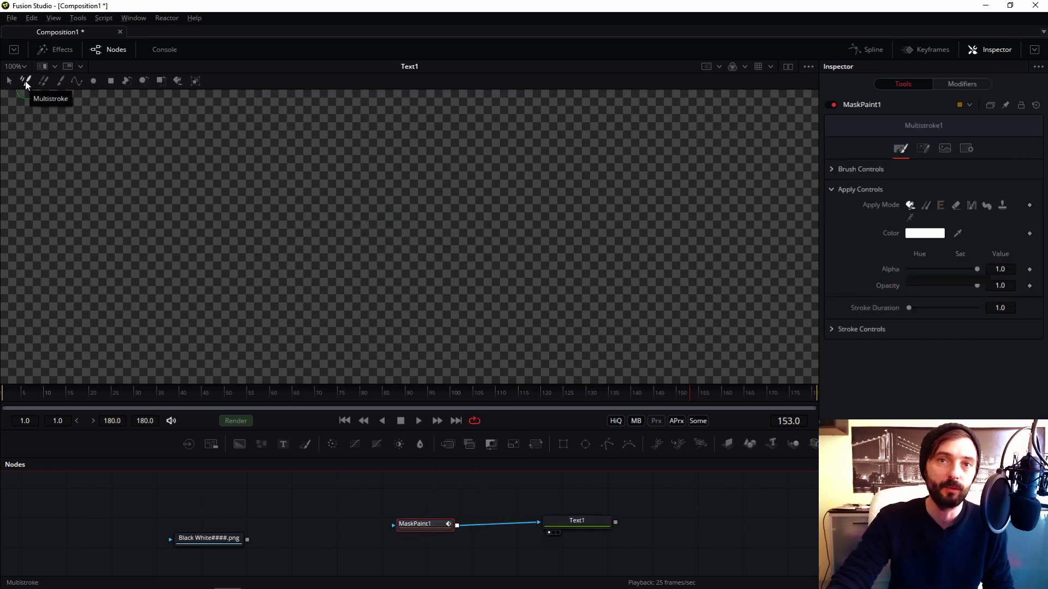
# Step: Choose the Stroke paint tool for MaskPaint1 and invert its mask
pyautogui.click(62, 81)
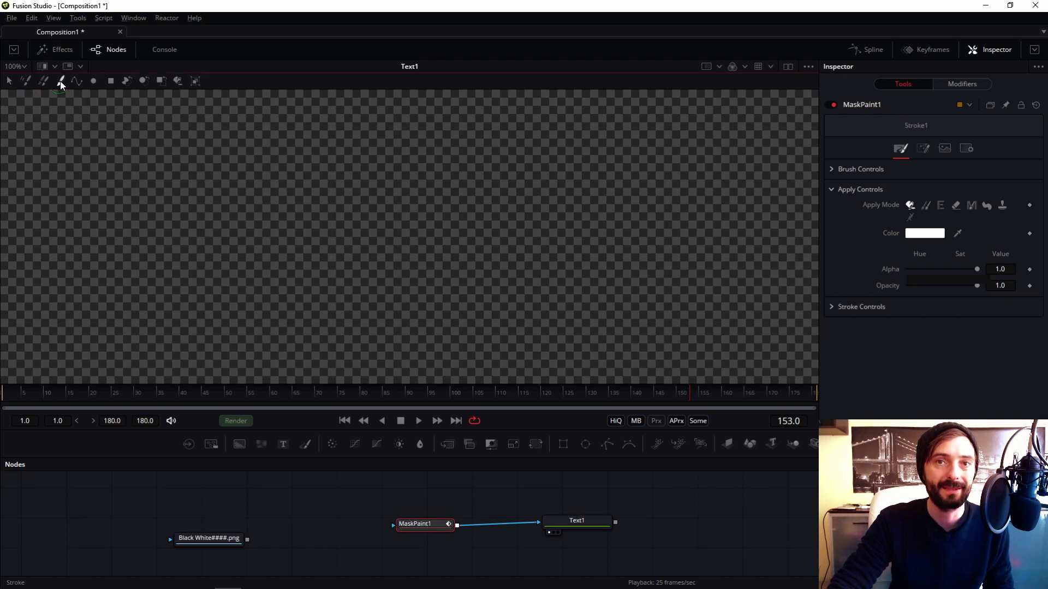
pyautogui.moveTo(421, 528); pyautogui.dragTo(414, 522)
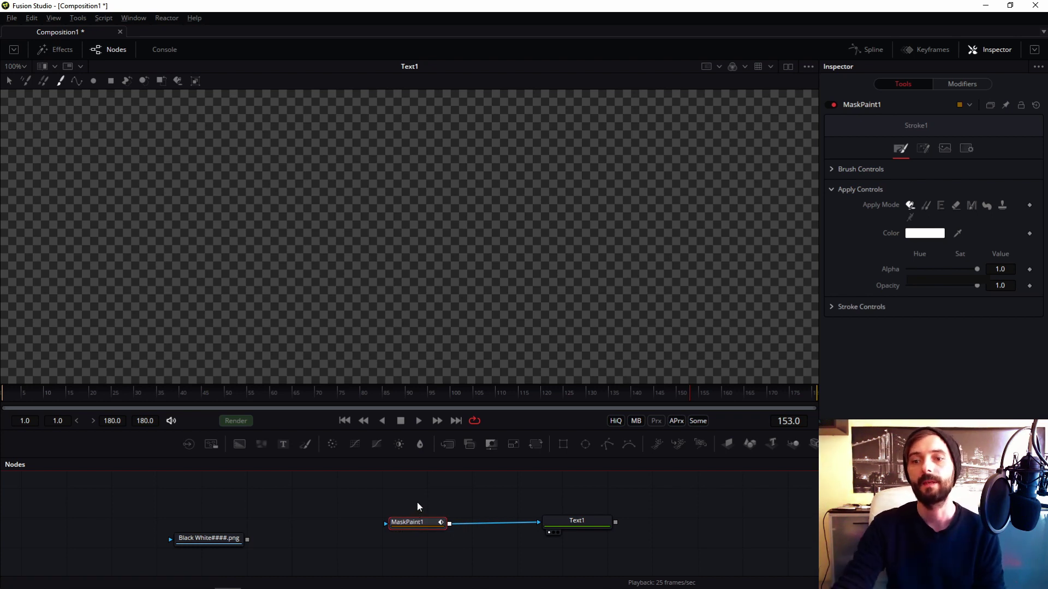
pyautogui.click(925, 152)
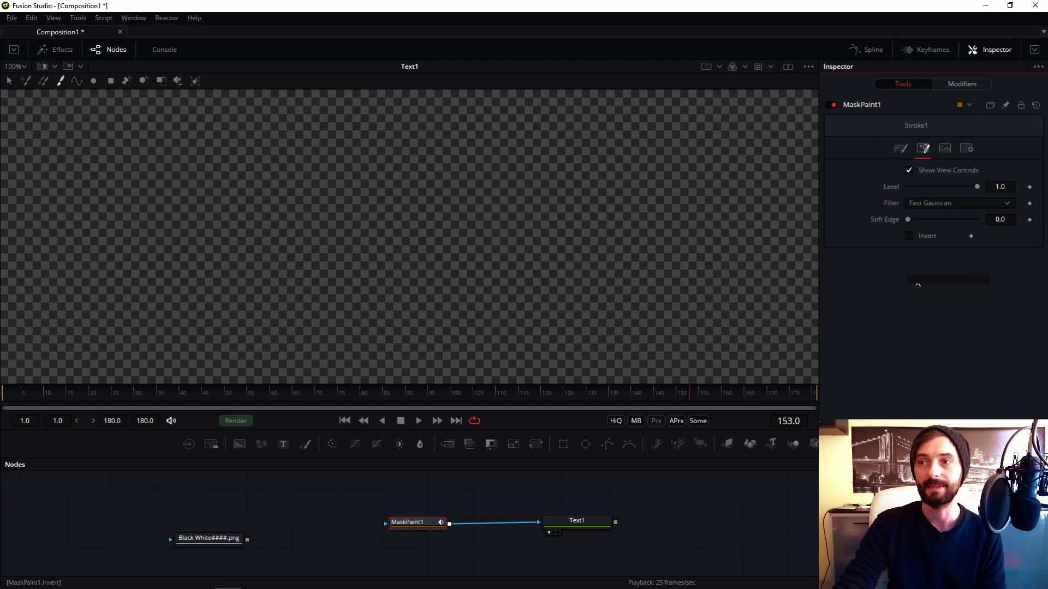
pyautogui.click(909, 237)
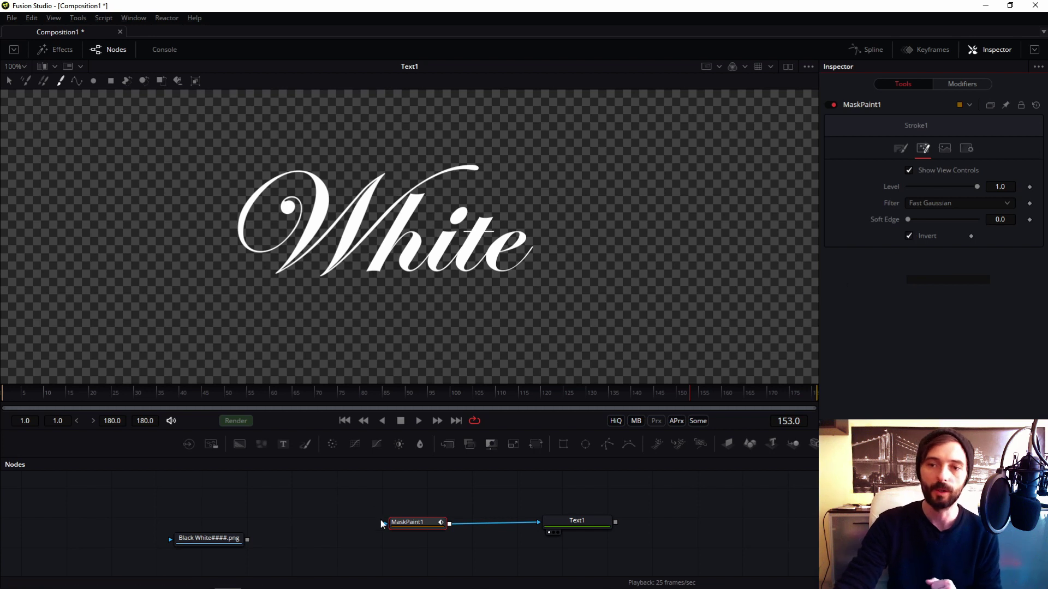
# Step: Set the stroke animation of MaskPaint1's Stroke1 modifier to Write On
pyautogui.click(401, 522)
pyautogui.click(963, 85)
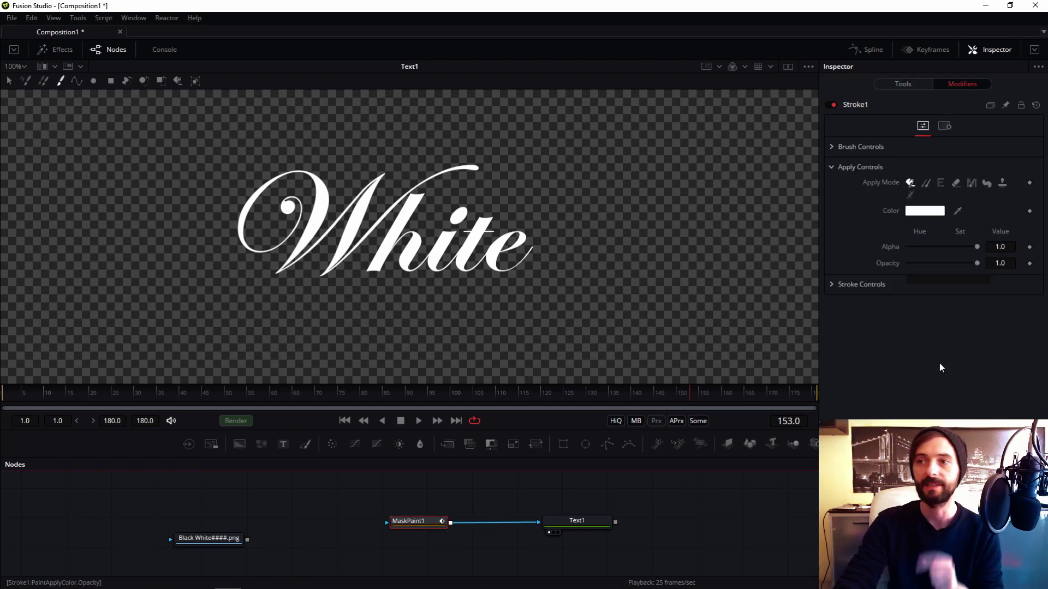
pyautogui.click(831, 285)
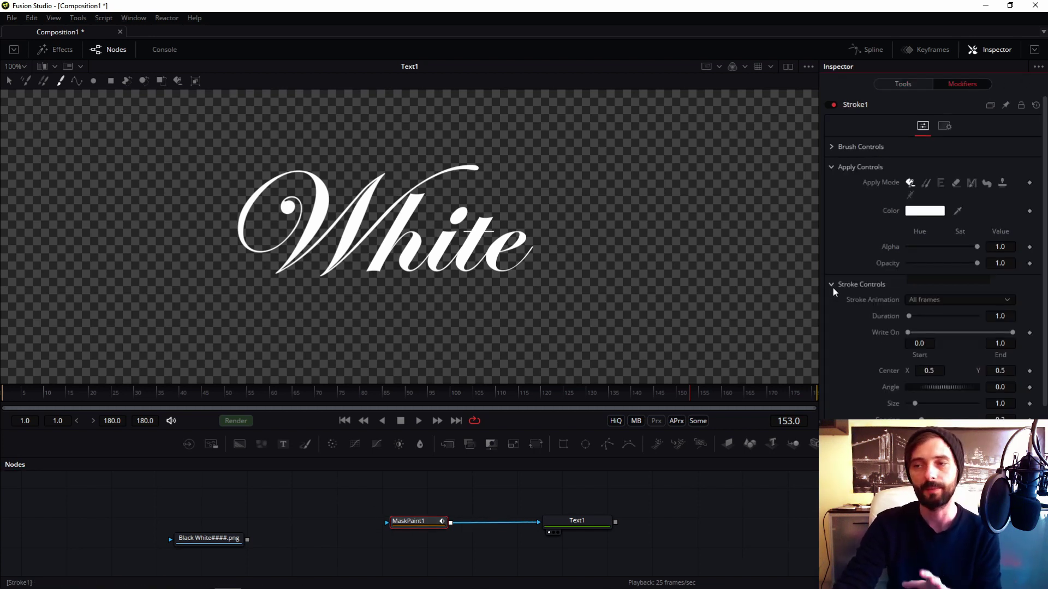
pyautogui.click(927, 300)
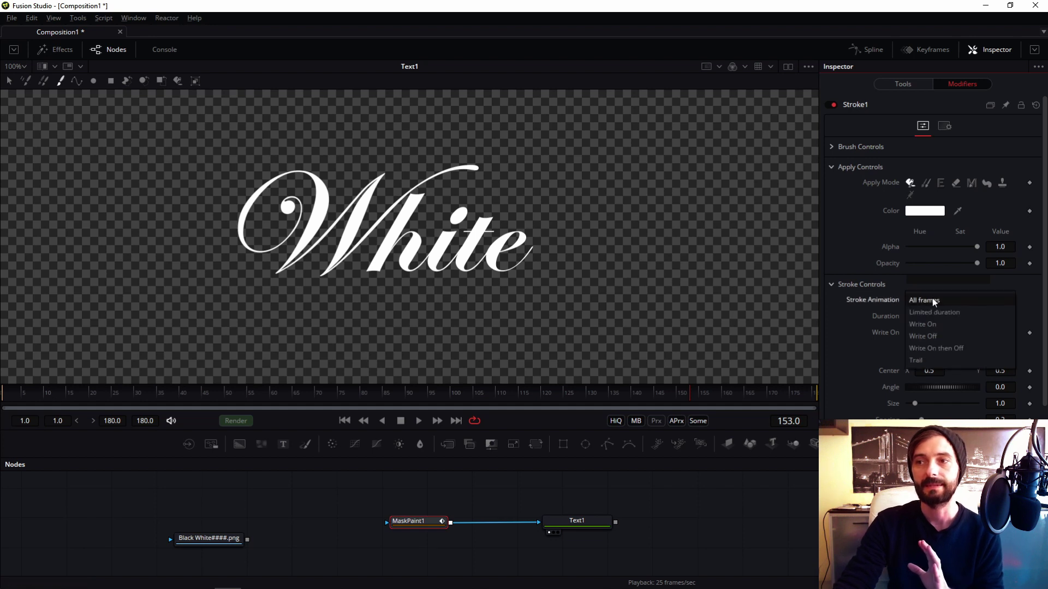
pyautogui.click(926, 328)
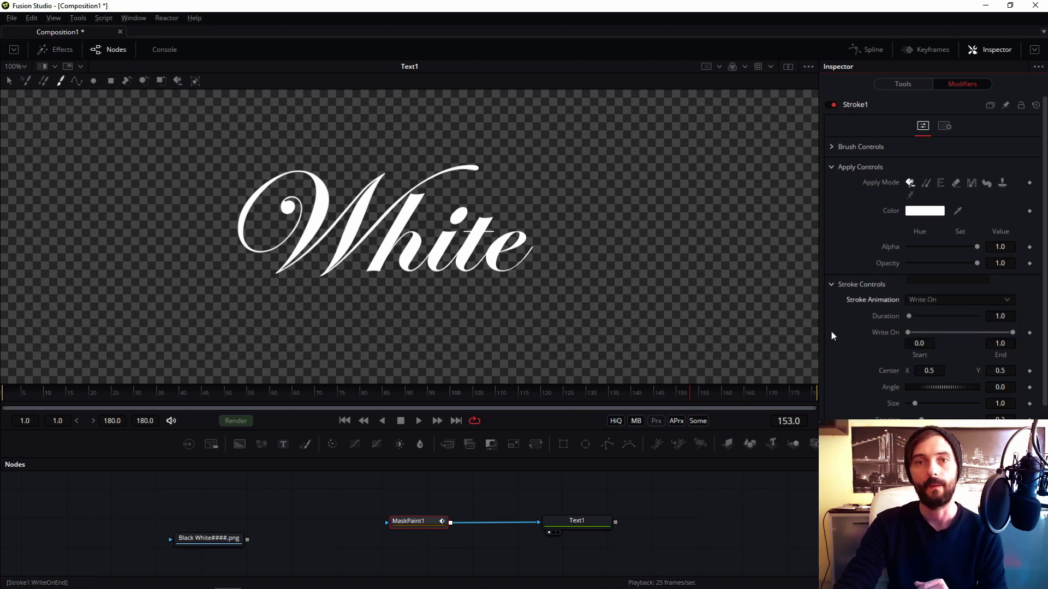
# Step: Set the softness of the MaskPaint1 stroke brush to 0.14
pyautogui.click(908, 87)
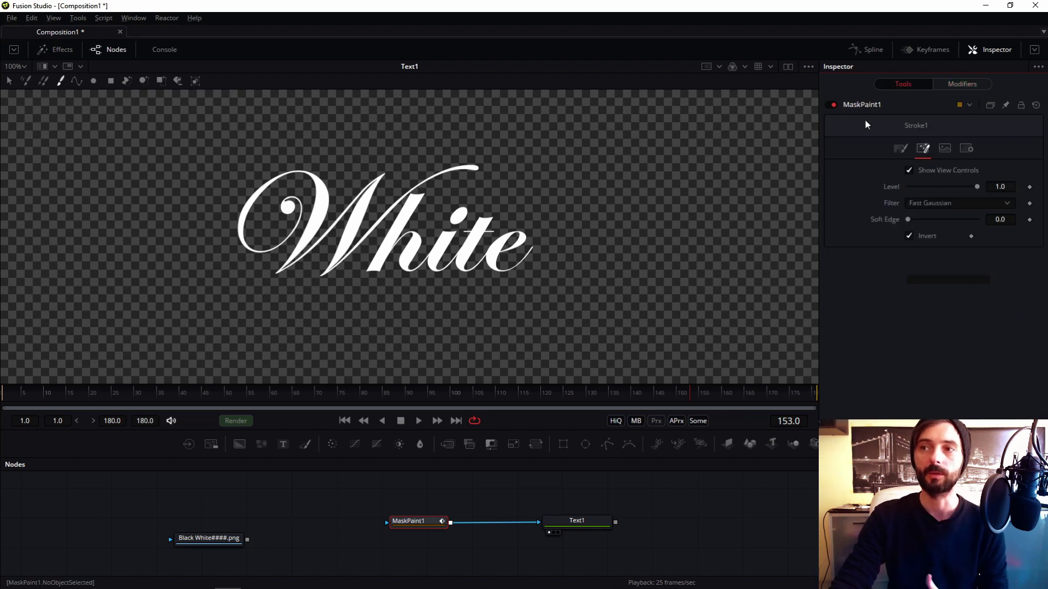
pyautogui.click(900, 148)
pyautogui.click(831, 169)
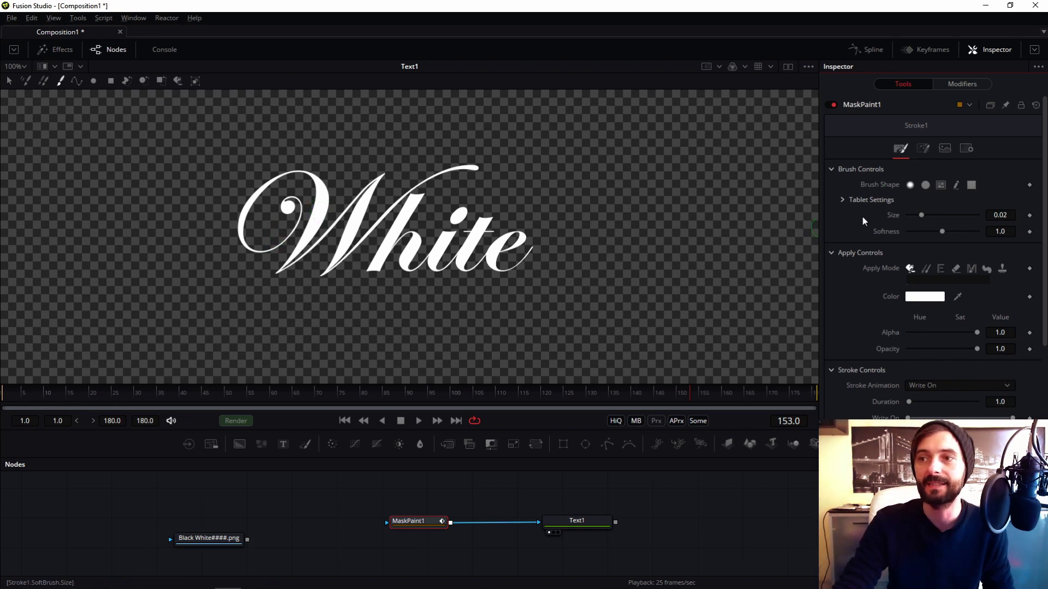
pyautogui.moveTo(942, 231); pyautogui.dragTo(914, 232)
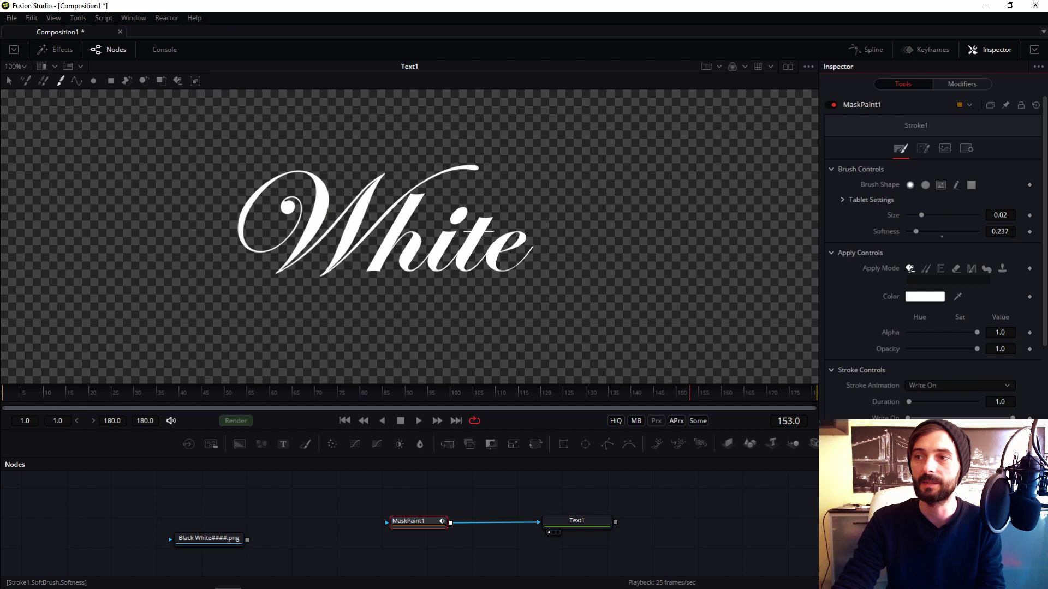
pyautogui.click(1010, 231)
pyautogui.press('BackSpace')
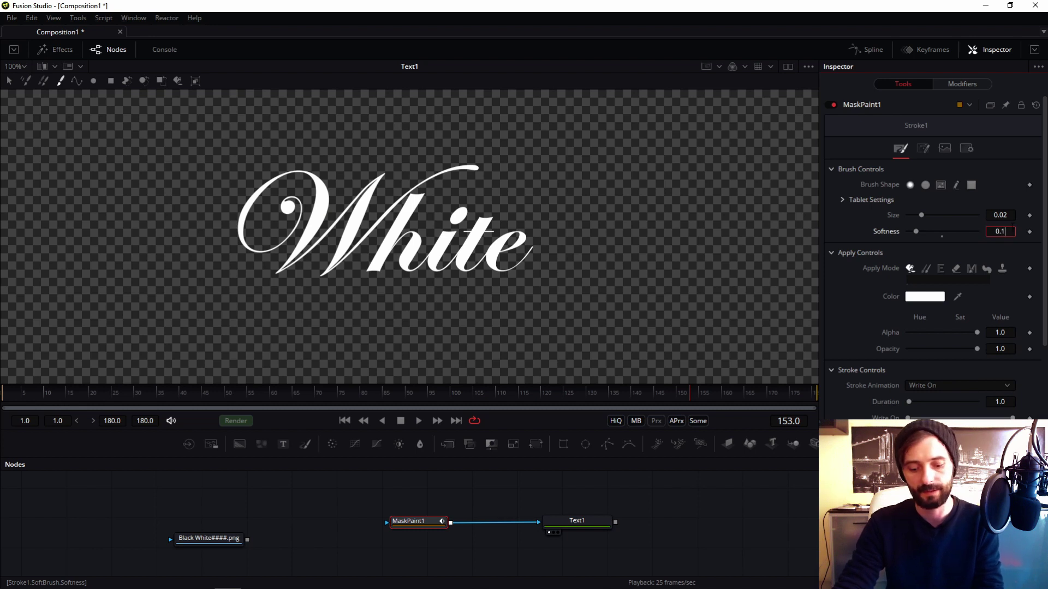
pyautogui.press('Tab')
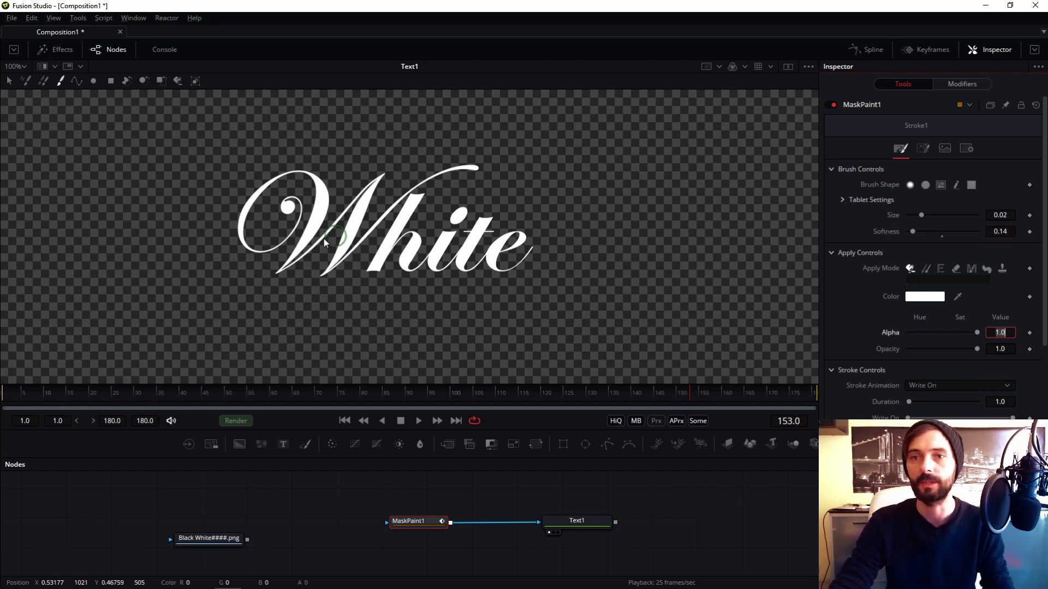
# Step: Go to the first frame and trace the lettering of the word White with one continuous paint stroke
pyautogui.click(344, 421)
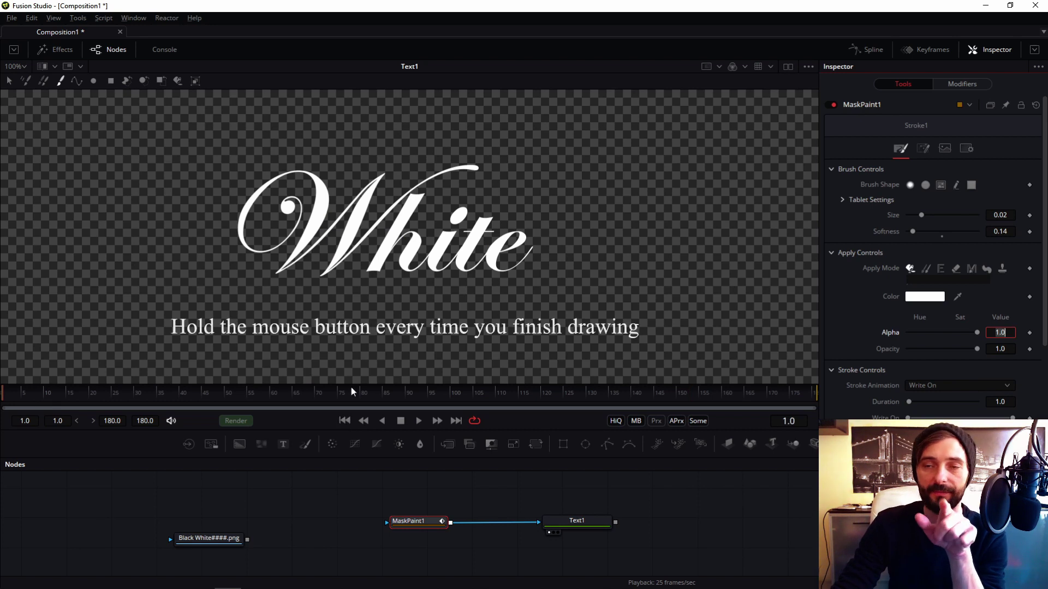
pyautogui.moveTo(287, 207)
pyautogui.mouseDown()
pyautogui.moveTo(264, 253)
pyautogui.moveTo(249, 250)
pyautogui.moveTo(247, 202)
pyautogui.moveTo(314, 179)
pyautogui.moveTo(302, 176)
pyautogui.moveTo(308, 170)
pyautogui.moveTo(323, 185)
pyautogui.moveTo(309, 231)
pyautogui.moveTo(272, 278)
pyautogui.moveTo(380, 171)
pyautogui.moveTo(322, 282)
pyautogui.moveTo(389, 201)
pyautogui.moveTo(478, 165)
pyautogui.moveTo(420, 188)
pyautogui.moveTo(362, 284)
pyautogui.moveTo(408, 230)
pyautogui.moveTo(416, 234)
pyautogui.moveTo(397, 264)
pyautogui.moveTo(416, 273)
pyautogui.moveTo(444, 190)
pyautogui.moveTo(467, 209)
pyautogui.moveTo(431, 268)
pyautogui.moveTo(446, 262)
pyautogui.moveTo(436, 212)
pyautogui.moveTo(482, 203)
pyautogui.moveTo(491, 227)
pyautogui.moveTo(456, 240)
pyautogui.moveTo(470, 239)
pyautogui.moveTo(461, 287)
pyautogui.moveTo(558, 252)
pyautogui.moveTo(487, 264)
pyautogui.moveTo(494, 242)
pyautogui.moveTo(519, 236)
pyautogui.moveTo(492, 259)
pyautogui.mouseUp()
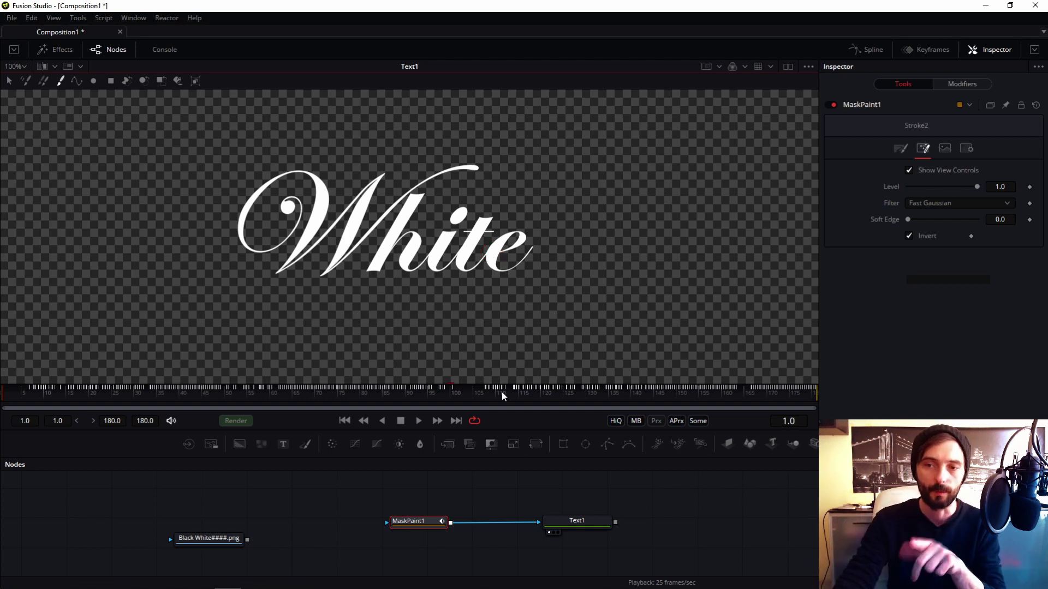
# Step: Open the Spline editor for MaskPaint1 and bring up the Stroke1 modifier
pyautogui.click(435, 521)
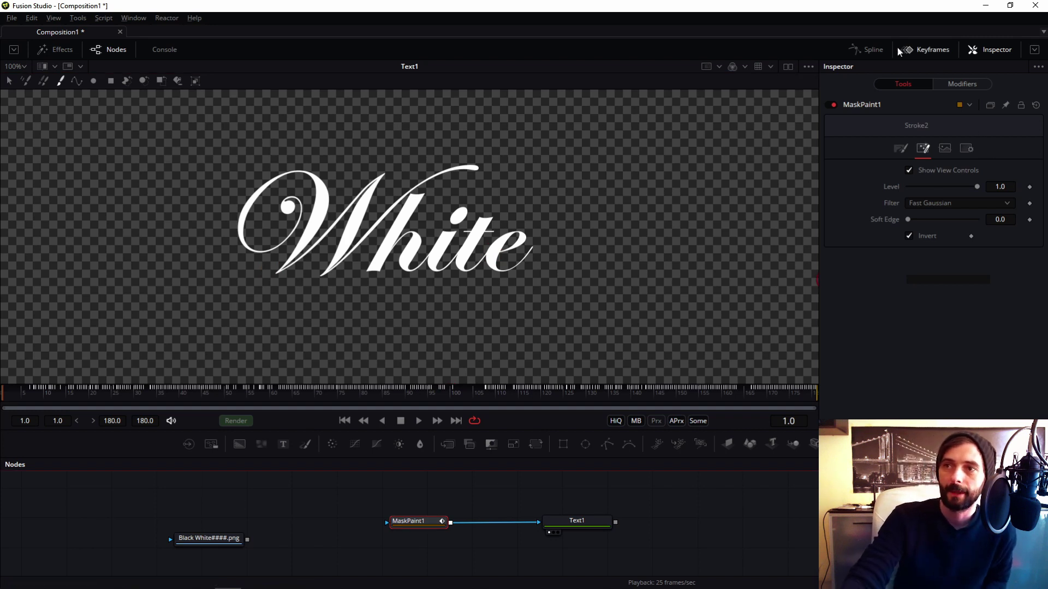
pyautogui.click(872, 50)
pyautogui.click(863, 104)
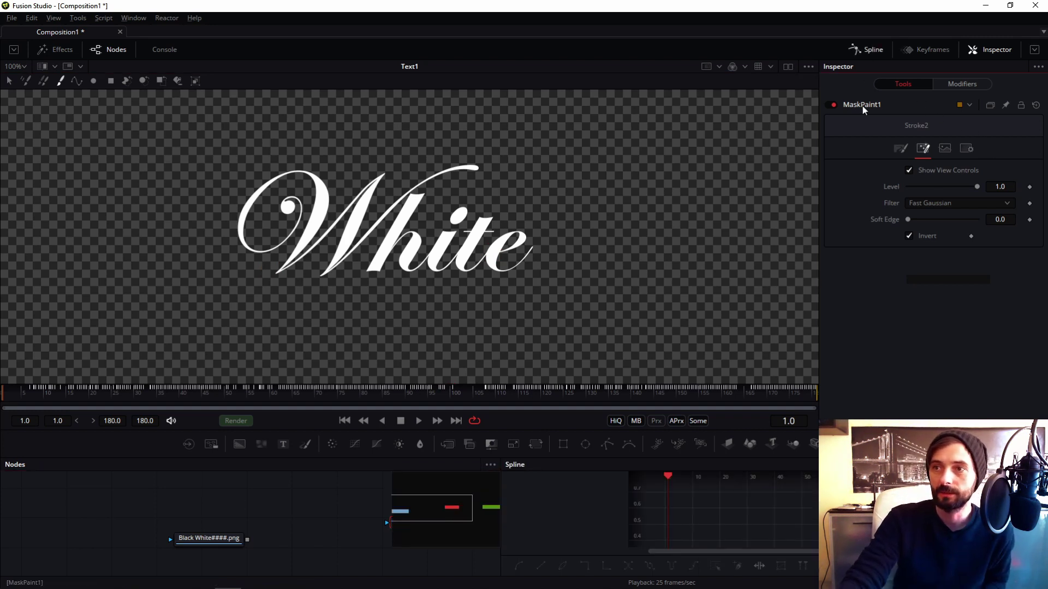
pyautogui.moveTo(387, 517); pyautogui.dragTo(252, 507)
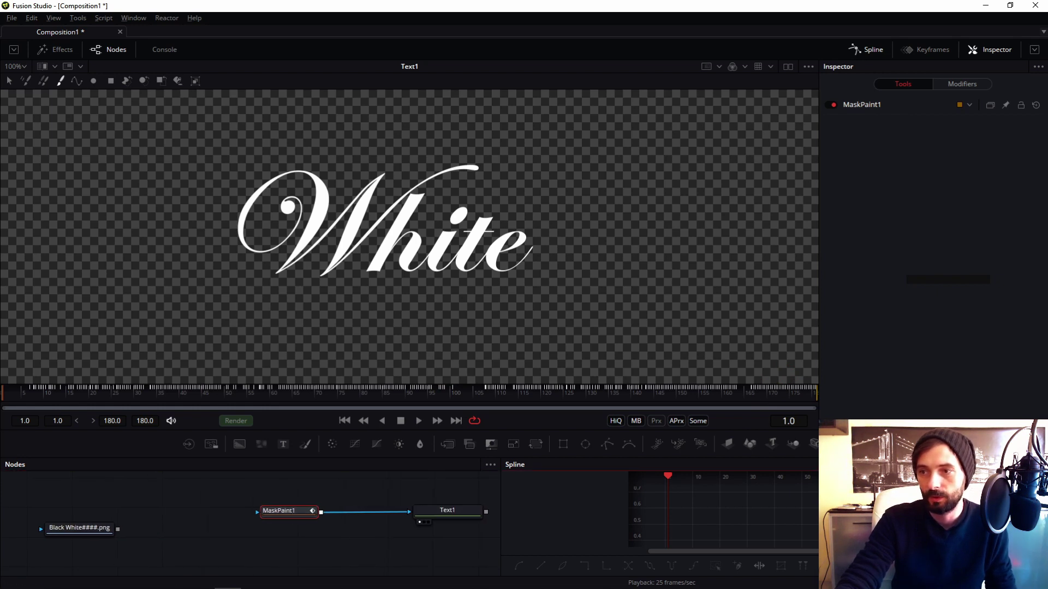
pyautogui.click(859, 108)
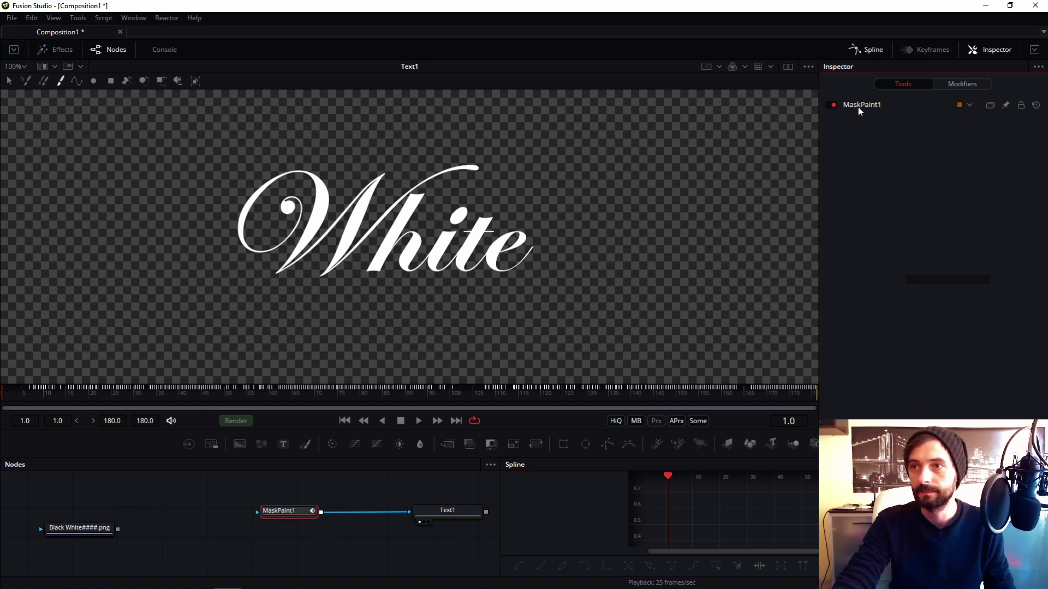
pyautogui.click(957, 83)
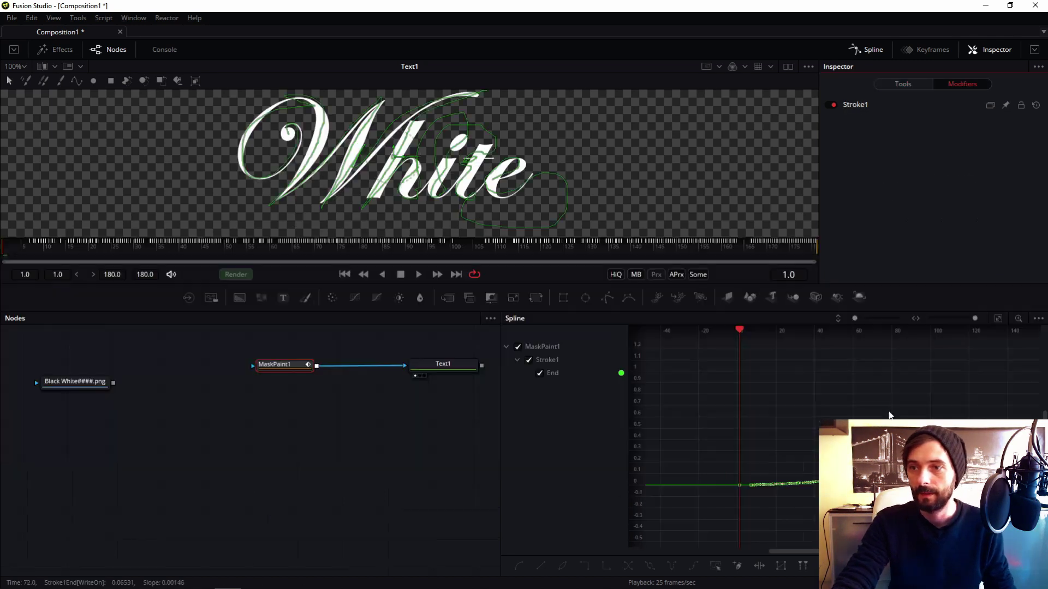
# Step: Examine the Stroke1 End write-on curve and find where its keyframes finish in the Spline editor
pyautogui.scroll(-5, 889, 415)
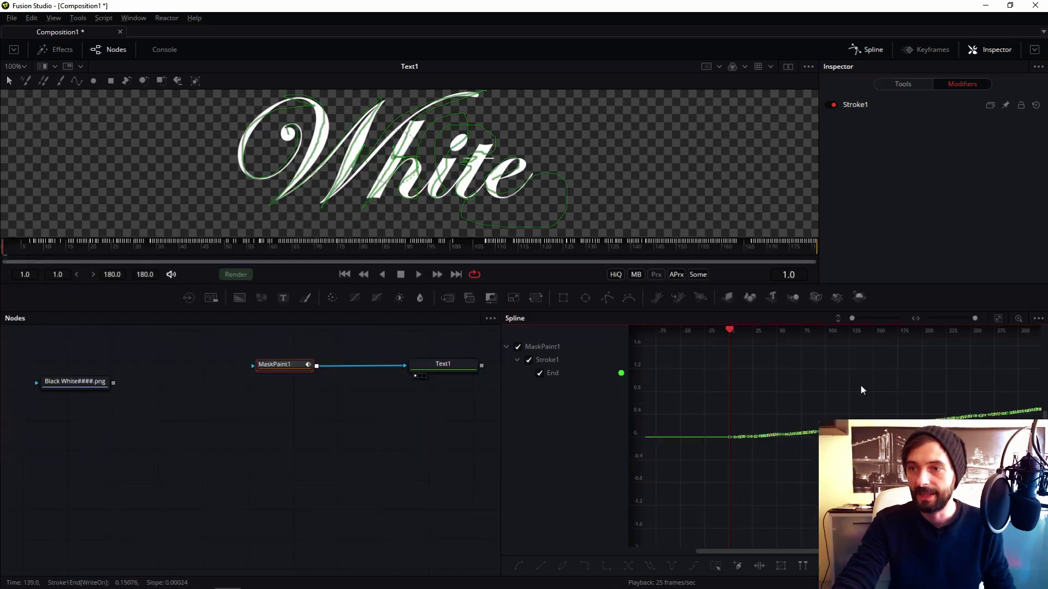
pyautogui.scroll(-3, 872, 381)
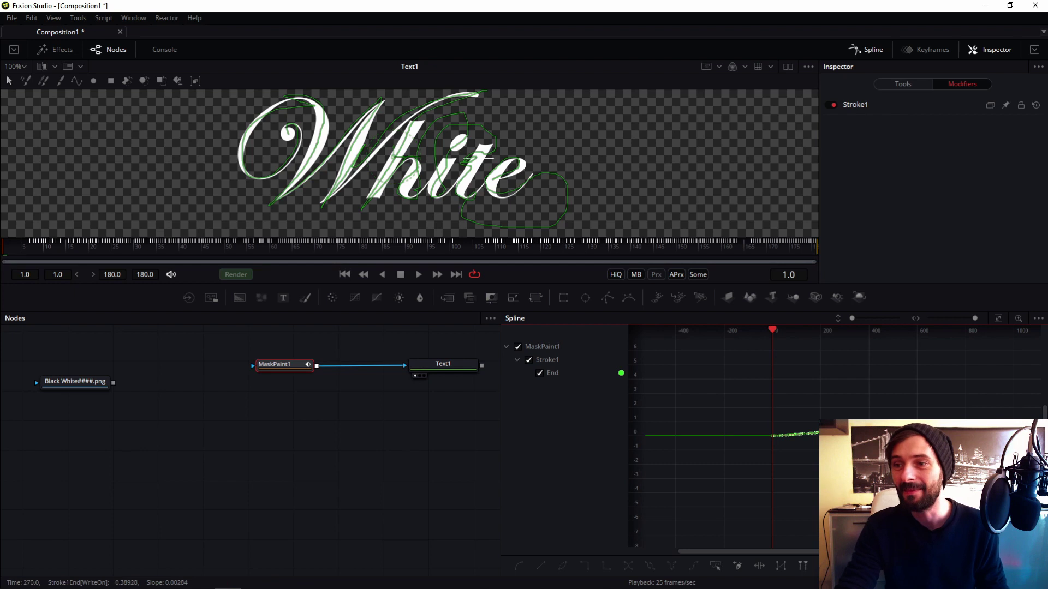
pyautogui.scroll(1, 844, 459)
pyautogui.moveTo(846, 453); pyautogui.dragTo(840, 470)
pyautogui.scroll(1, 860, 370)
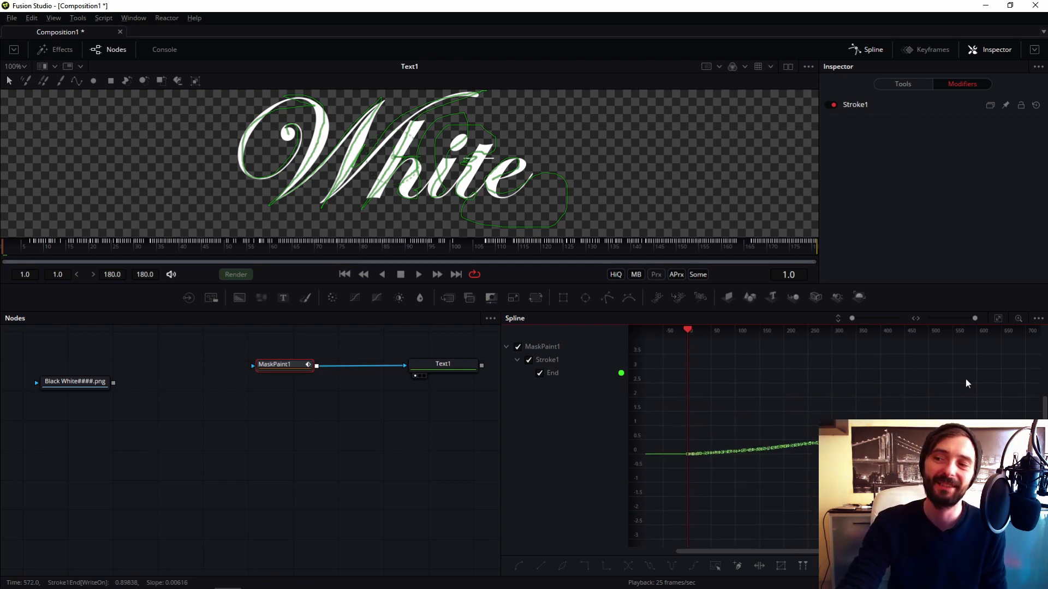
pyautogui.scroll(2, 967, 382)
pyautogui.moveTo(1005, 453); pyautogui.dragTo(905, 456)
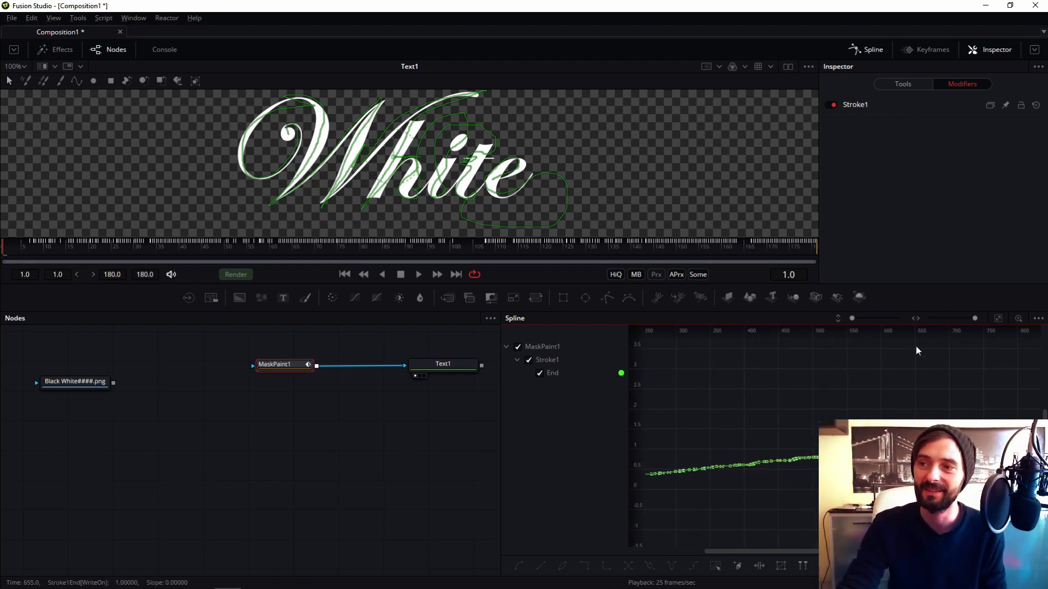
pyautogui.scroll(5, 912, 391)
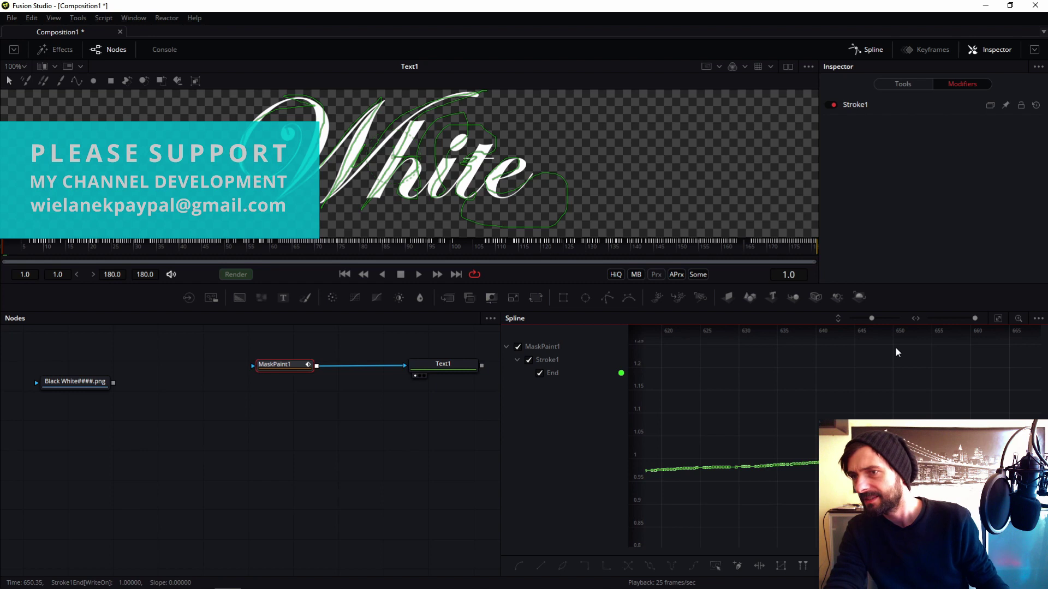
pyautogui.scroll(2, 900, 351)
pyautogui.scroll(-4, 900, 351)
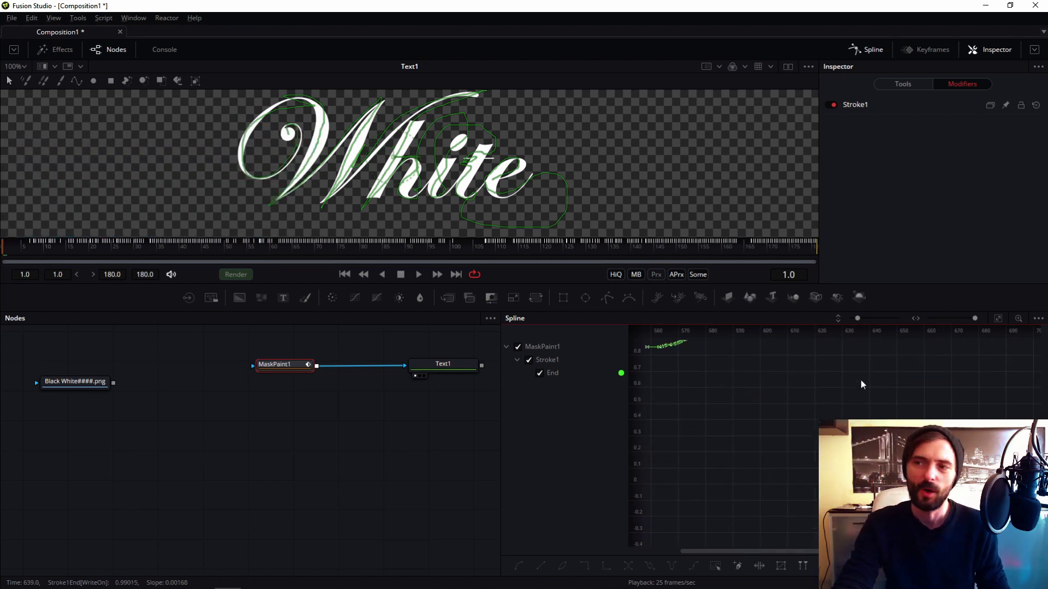
pyautogui.scroll(-4, 850, 407)
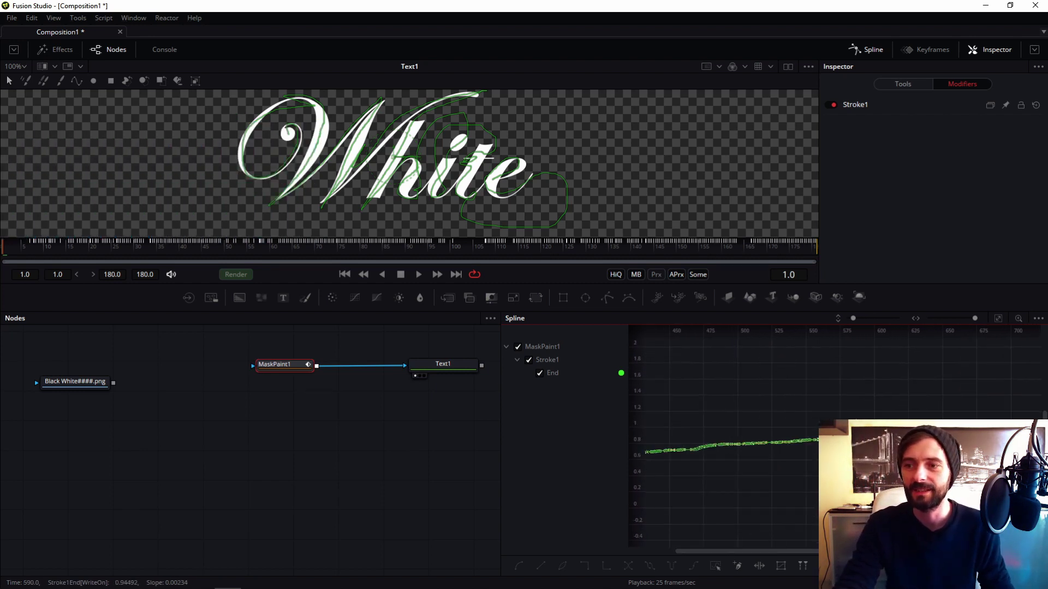
pyautogui.scroll(-4, 921, 401)
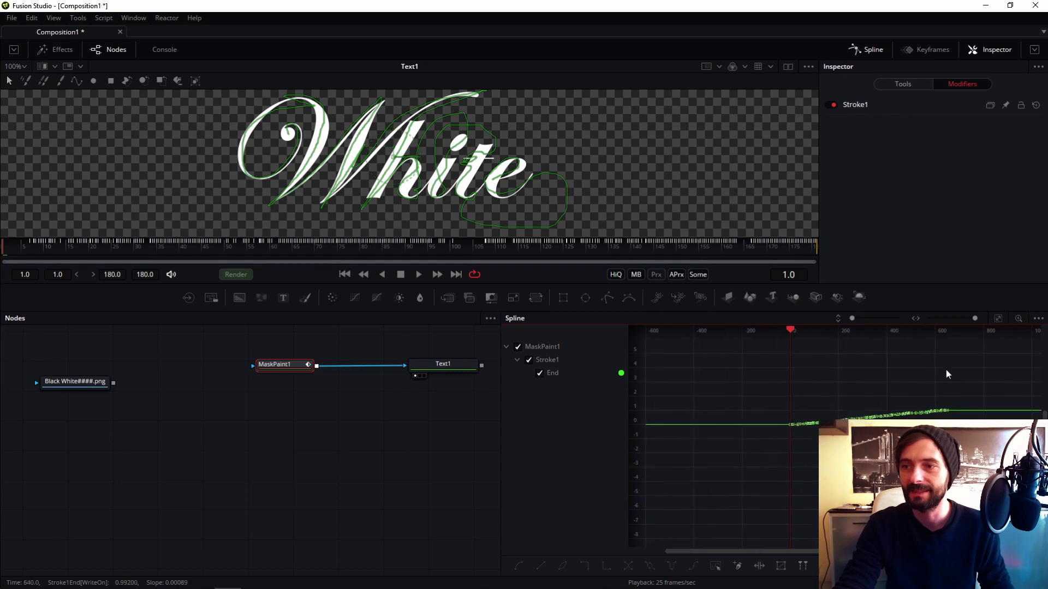
# Step: Select all keyframes of the Stroke1 End curve and compress them in time with the shape box to finish at about frame 150
pyautogui.moveTo(947, 374); pyautogui.dragTo(767, 464)
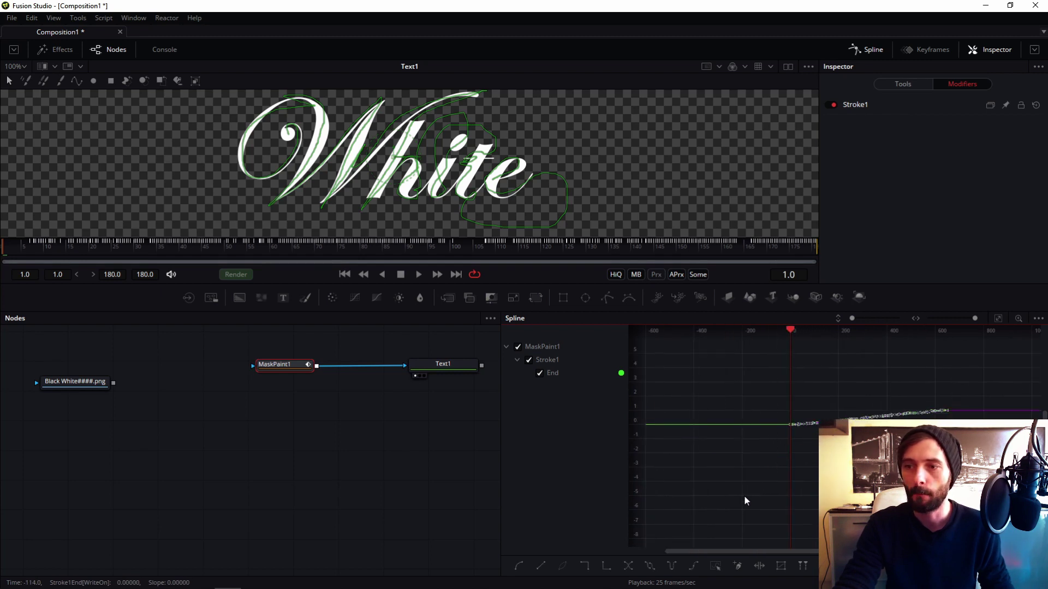
pyautogui.click(780, 568)
pyautogui.scroll(2, 943, 421)
pyautogui.moveTo(953, 413); pyautogui.dragTo(711, 424)
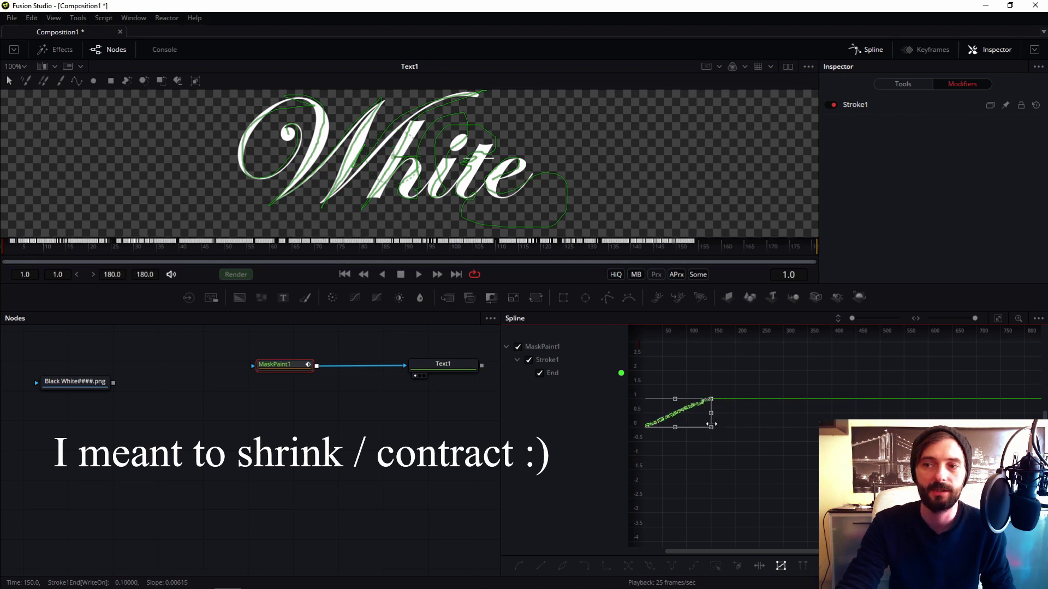
pyautogui.moveTo(744, 460); pyautogui.dragTo(891, 449)
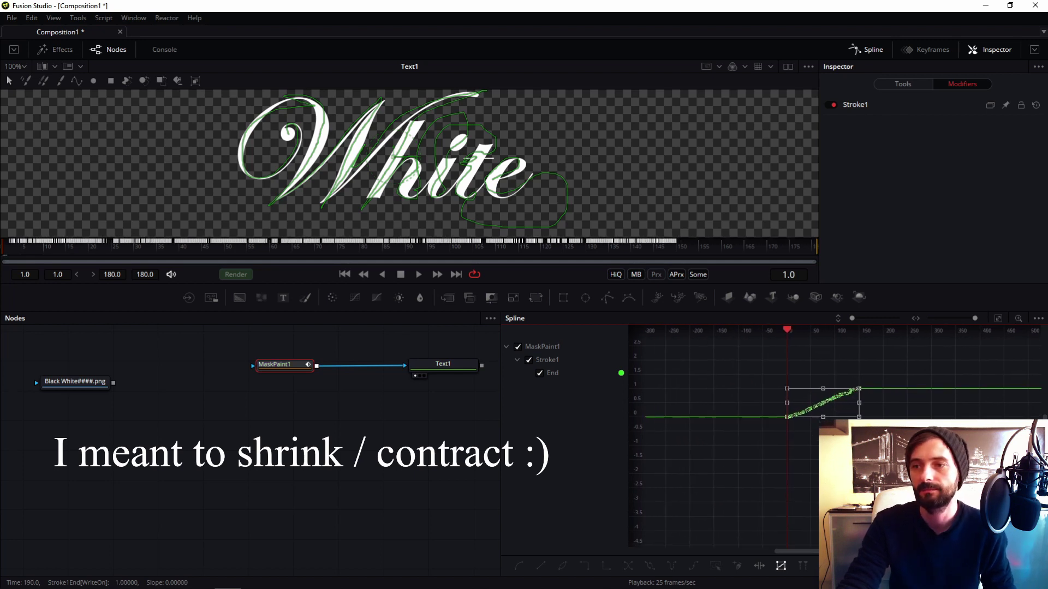
# Step: Move the start of the selected Stroke1 End keyframes to frame 40 with the shape box, and enlarge the viewer area
pyautogui.moveTo(787, 402); pyautogui.dragTo(806, 402)
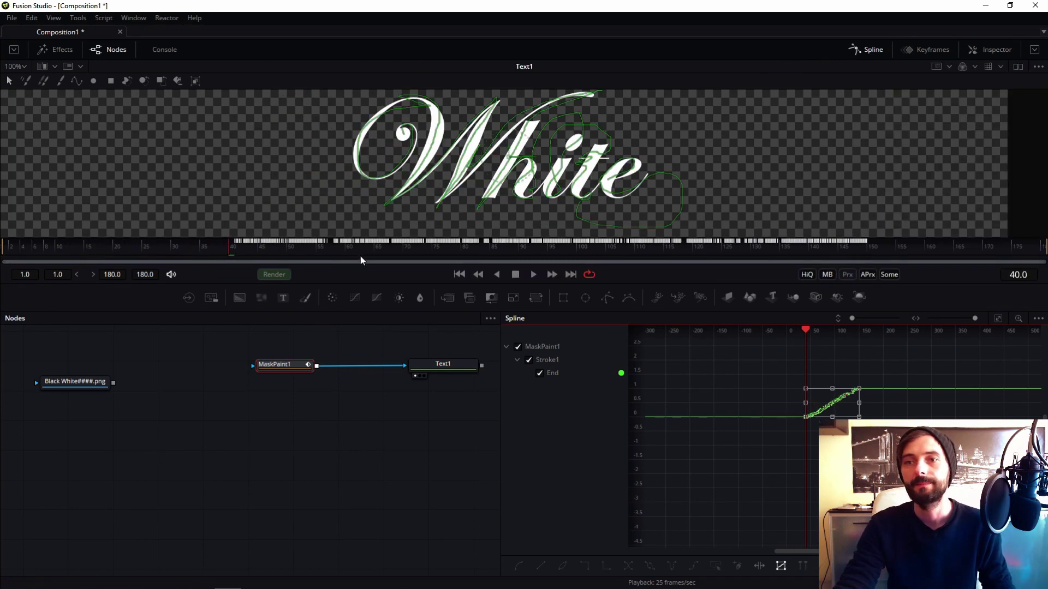
pyautogui.moveTo(362, 238); pyautogui.dragTo(371, 440)
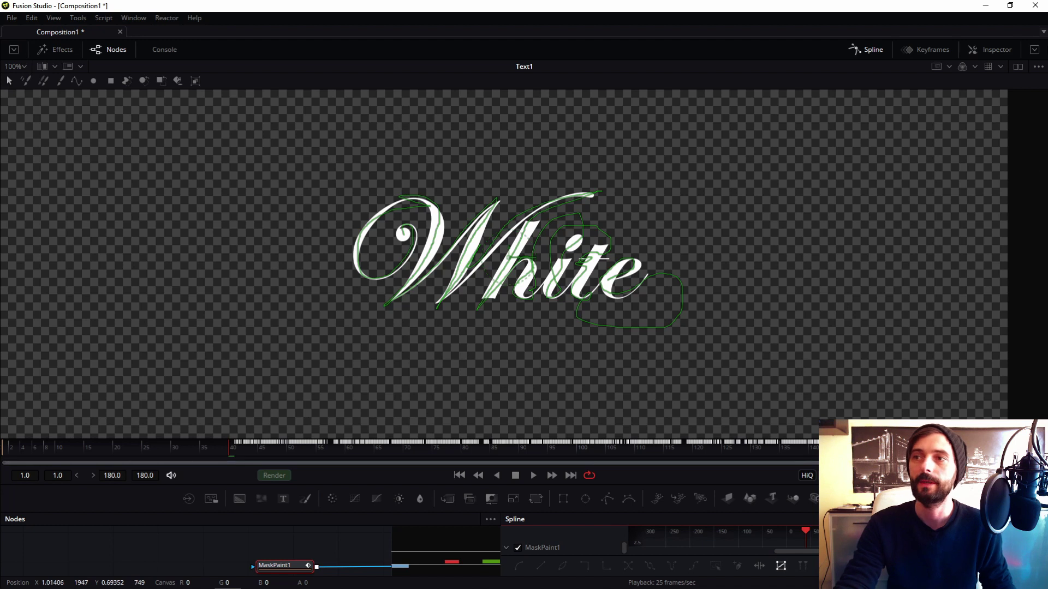
pyautogui.click(224, 413)
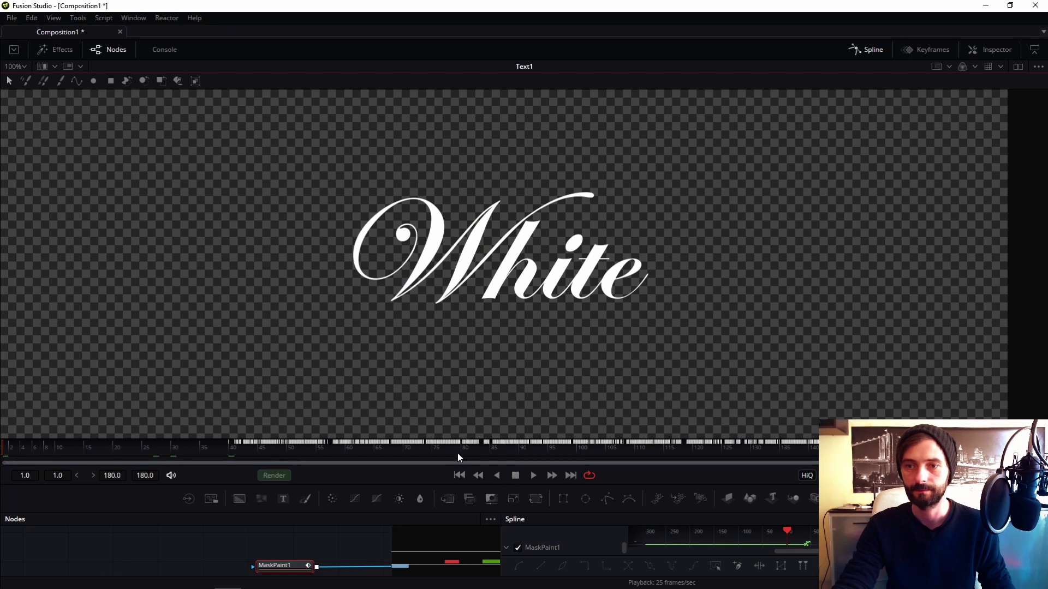
# Step: Turn off Invert in the MaskPaint1 settings and play the composition from frame 1 to preview the write-on
pyautogui.moveTo(282, 567); pyautogui.dragTo(221, 555)
pyautogui.click(253, 538)
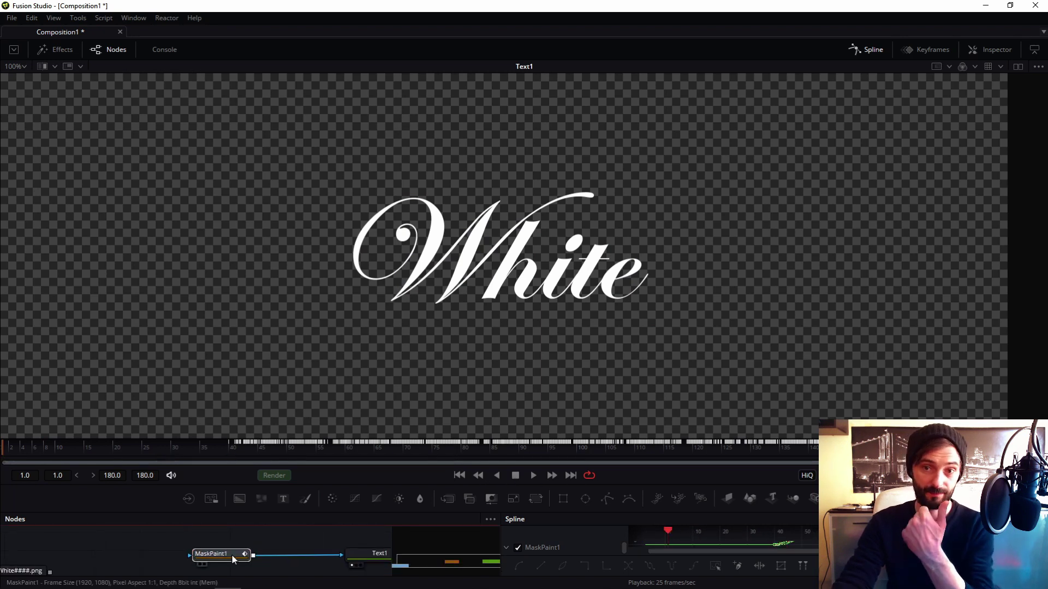
pyautogui.click(231, 555)
pyautogui.click(988, 50)
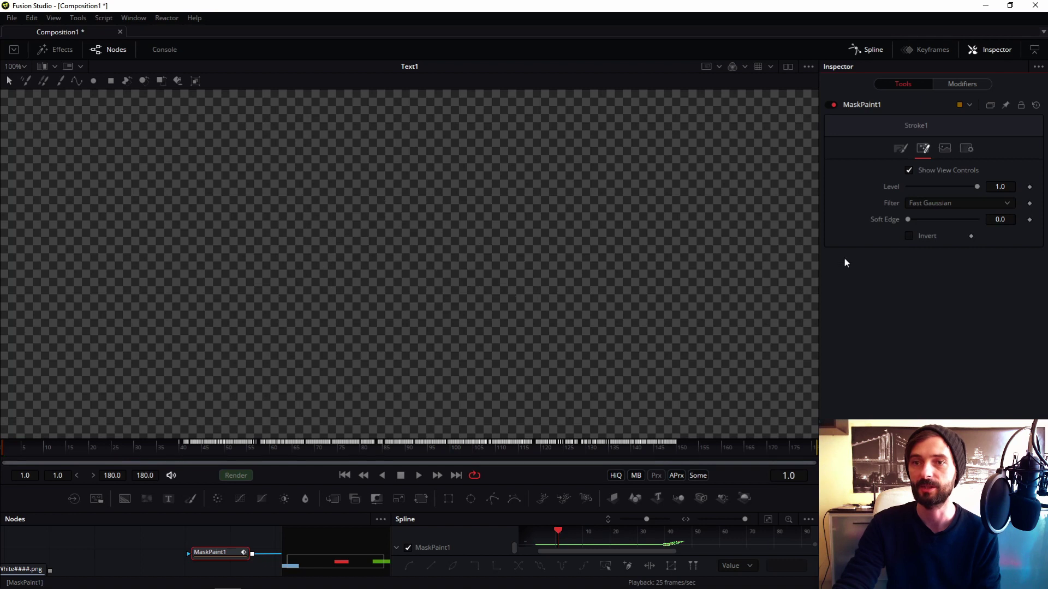
pyautogui.press('space')
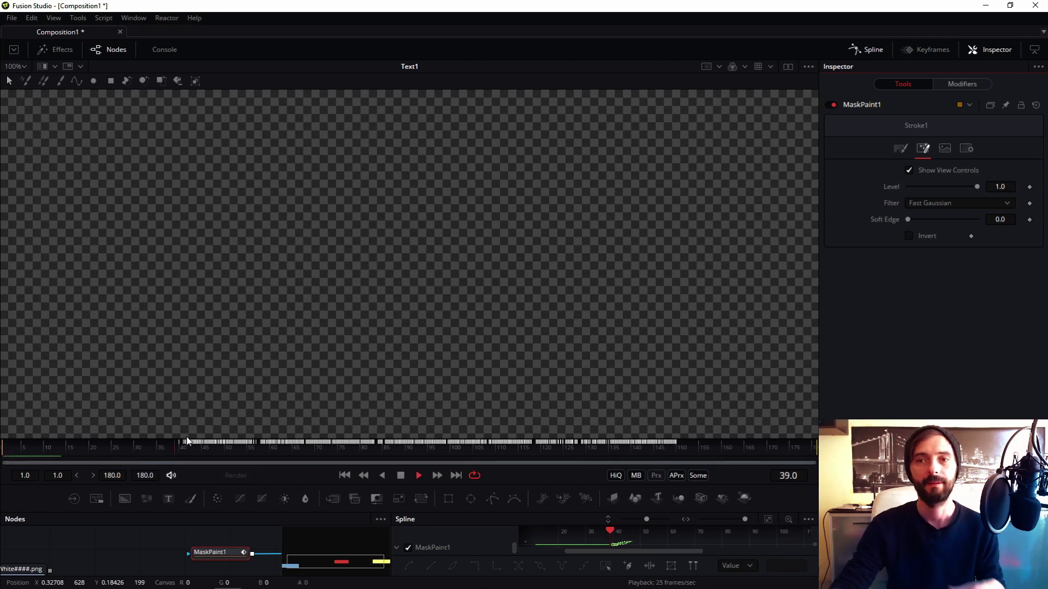